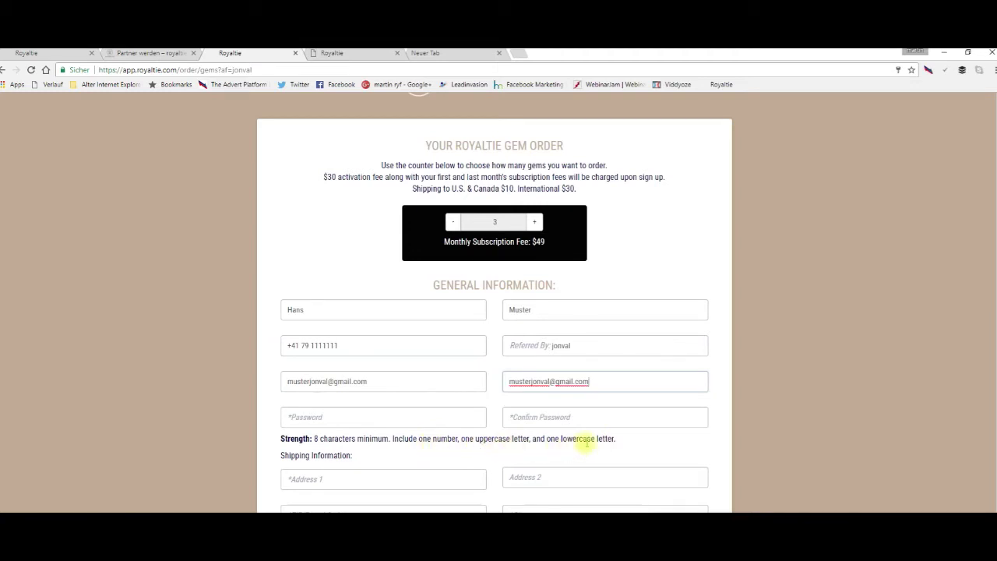
# Put the cursor in the account password field of the gem order form.
pyautogui.click(302, 417)
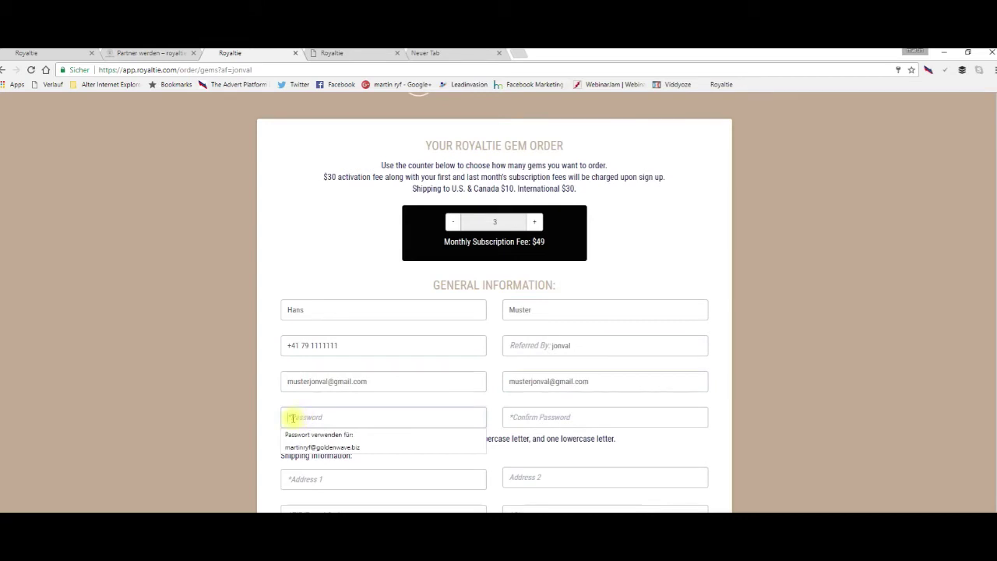
# Enter the shipping street address in the Address 1 field.
pyautogui.click(507, 417)
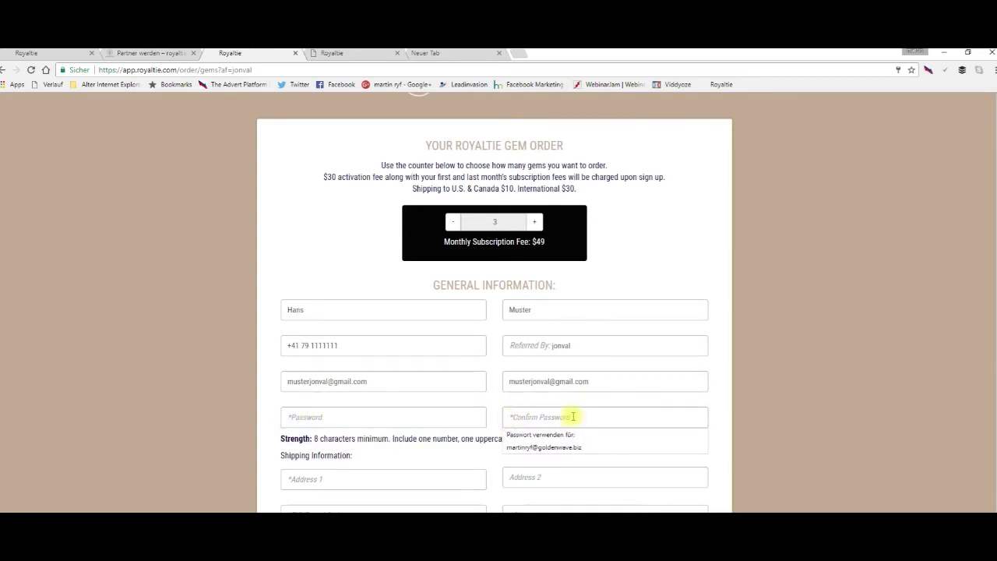
pyautogui.click(348, 478)
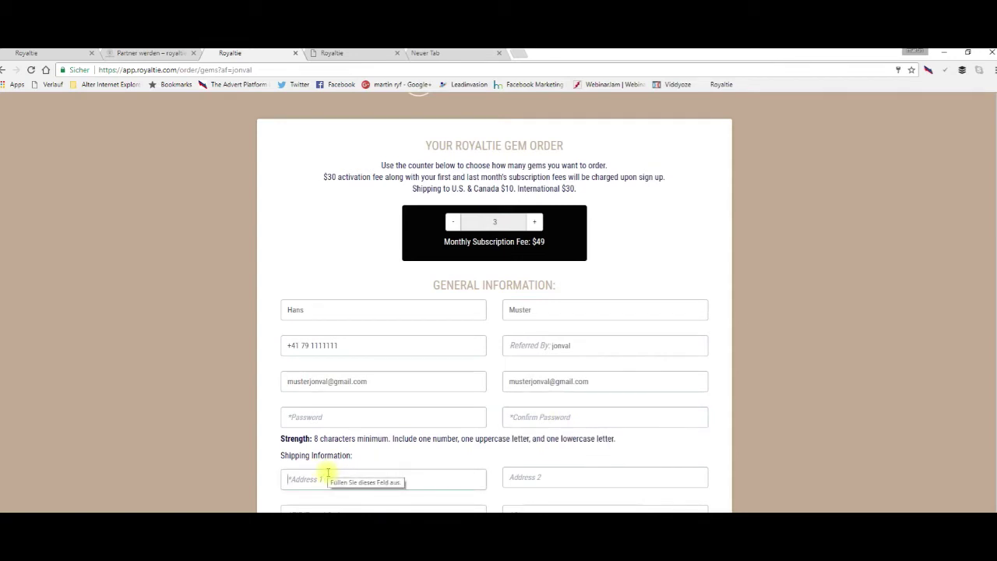
pyautogui.write('Musters')
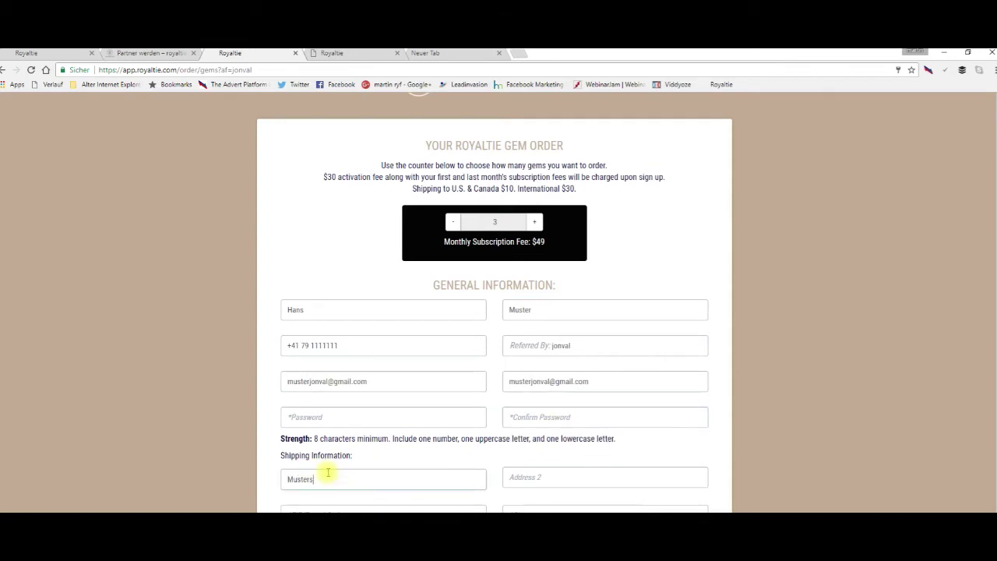
pyautogui.write('trasse 1')
pyautogui.scroll(-2, 585, 423)
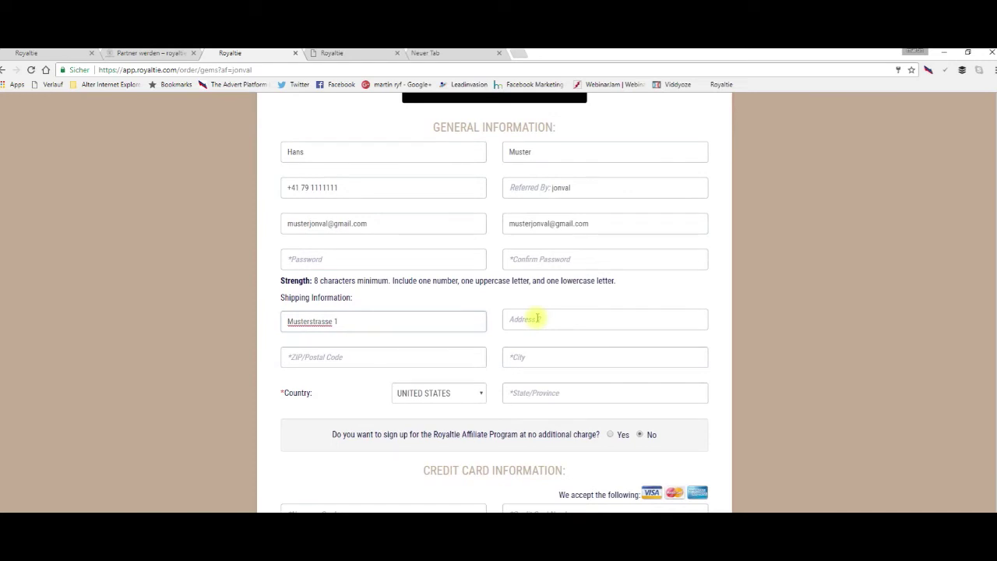
# Enter the shipping postal code and replace the wrongly autofilled city with the correct one.
pyautogui.click(319, 357)
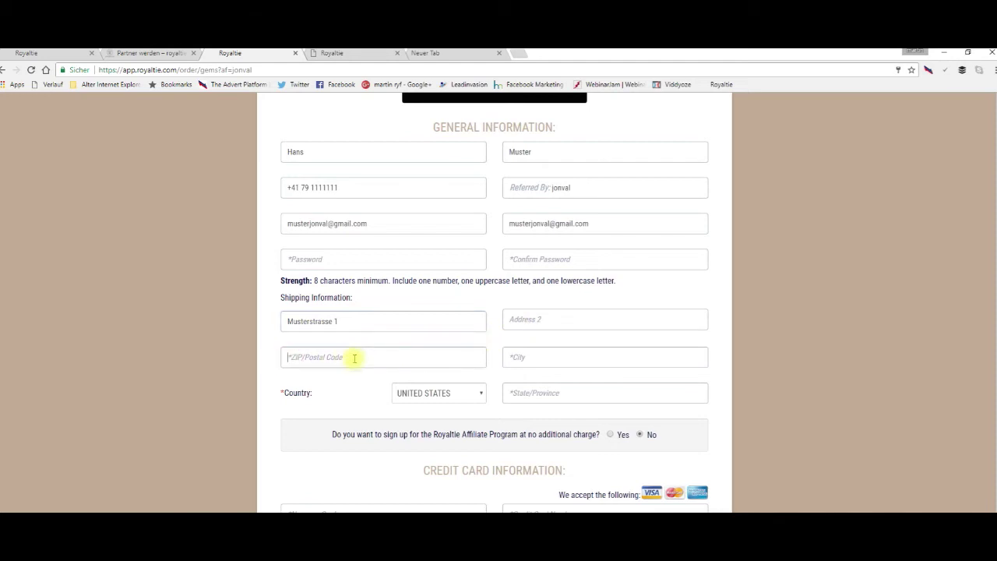
pyautogui.write('8172')
pyautogui.click(512, 356)
pyautogui.write('Chinle')
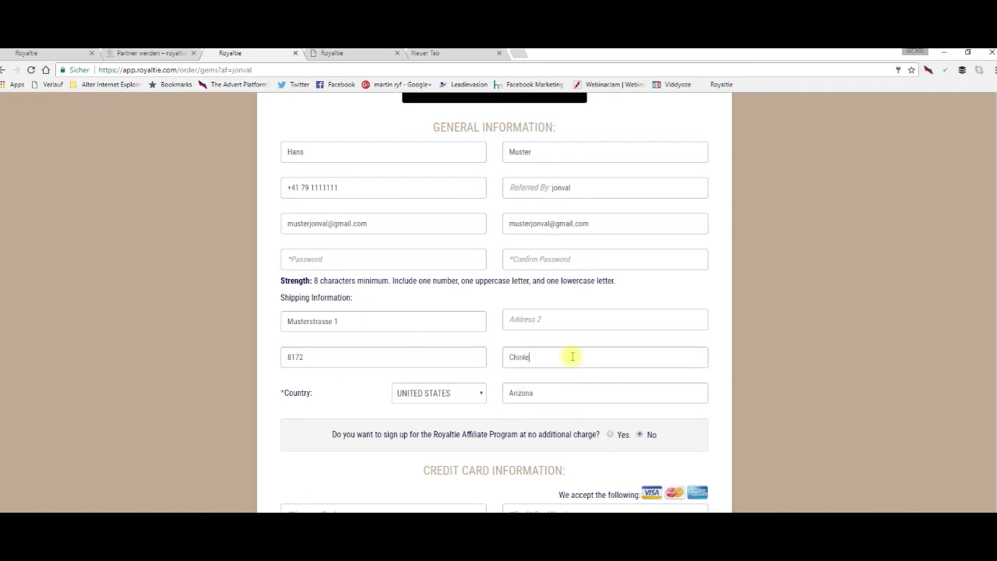
pyautogui.press('BackSpace')
pyautogui.press('BackSpace')
pyautogui.press('BackSpace')
pyautogui.press('BackSpace')
pyautogui.press('BackSpace')
pyautogui.write('Niederghla')
pyautogui.press('BackSpace')
pyautogui.press('BackSpace')
pyautogui.write('att')
# Set the shipping country to SWITZERLAND.
pyautogui.click(480, 394)
pyautogui.scroll(-5, 478, 359)
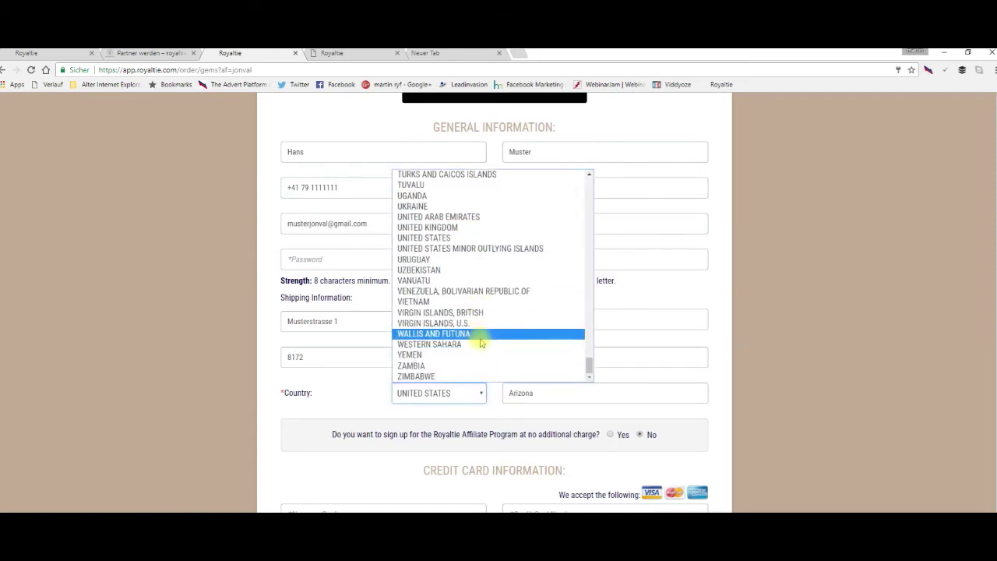
pyautogui.scroll(3, 480, 342)
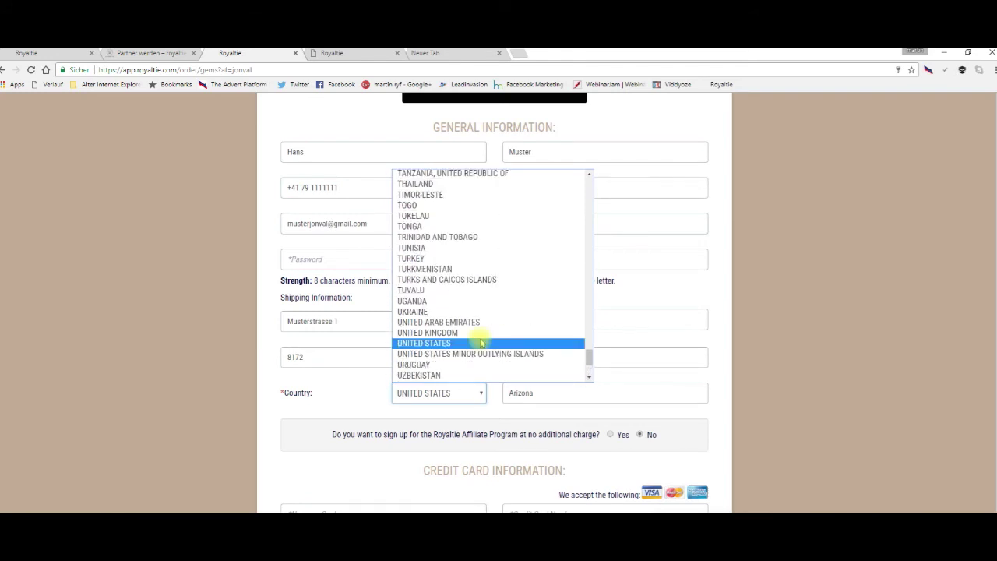
pyautogui.scroll(3, 481, 343)
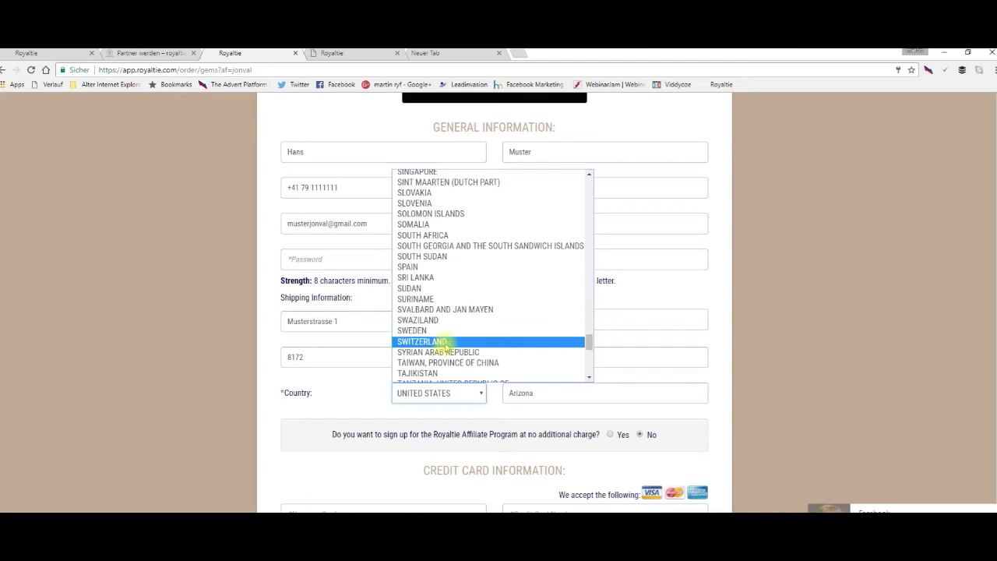
pyautogui.click(444, 343)
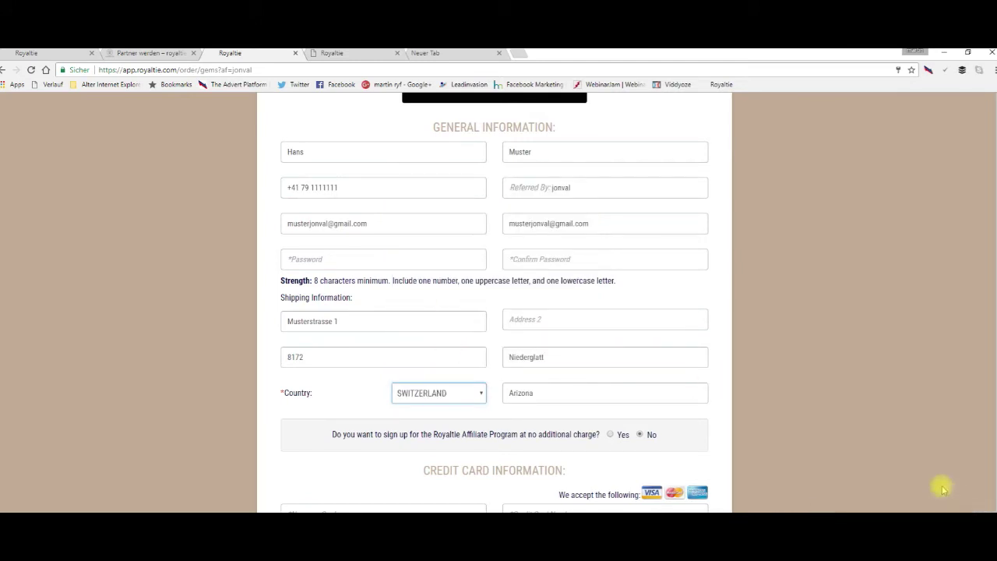
# Replace the Arizona state entry with Zuerich.
pyautogui.click(558, 392)
pyautogui.press('BackSpace')
pyautogui.press('BackSpace')
pyautogui.press('BackSpace')
pyautogui.press('BackSpace')
pyautogui.press('BackSpace')
pyautogui.press('BackSpace')
pyautogui.press('BackSpace')
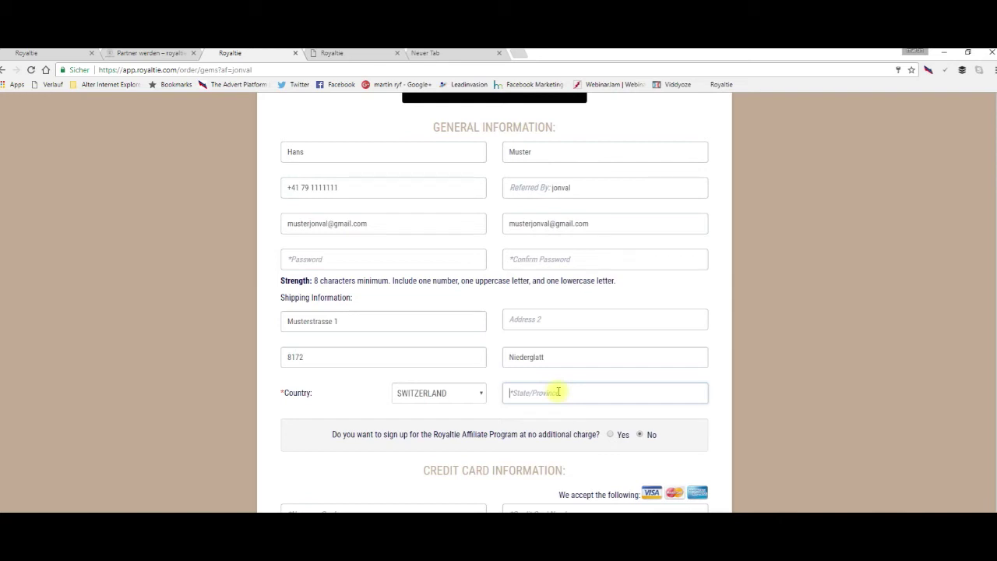
pyautogui.write('Zuerich')
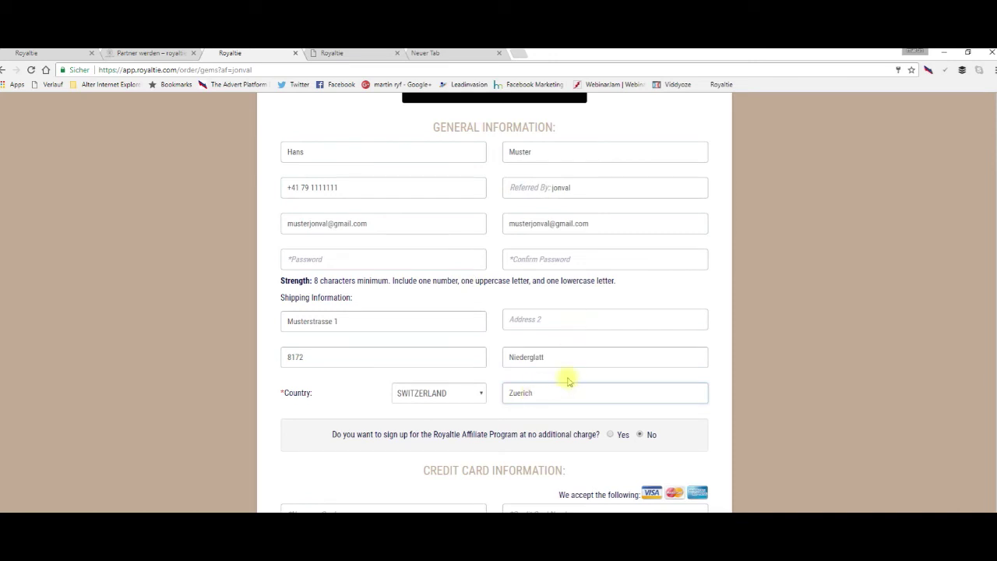
pyautogui.scroll(-3, 583, 366)
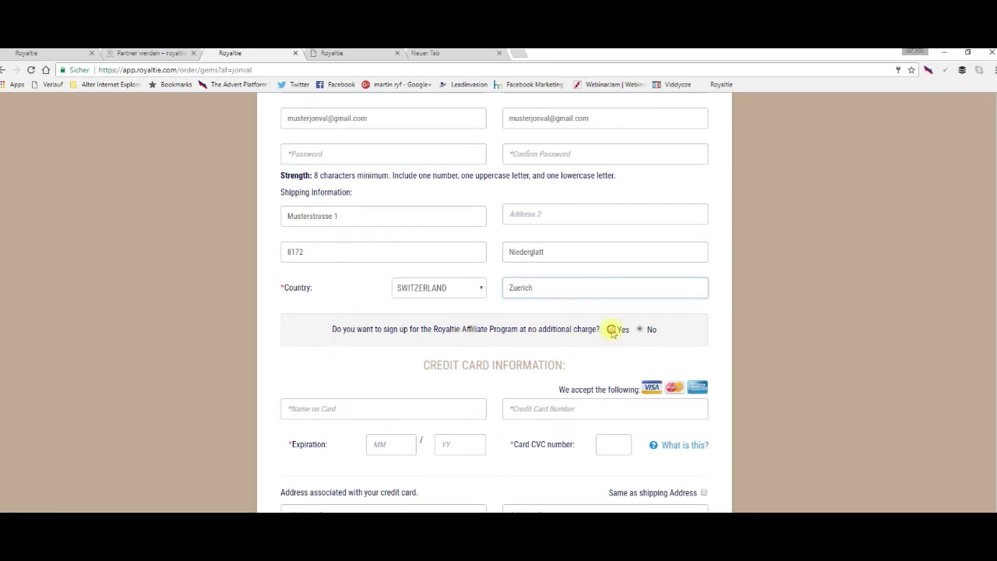
# Select Yes for the Royaltie Affiliate Program and enter an affiliate nickname, fixing its typo.
pyautogui.click(609, 330)
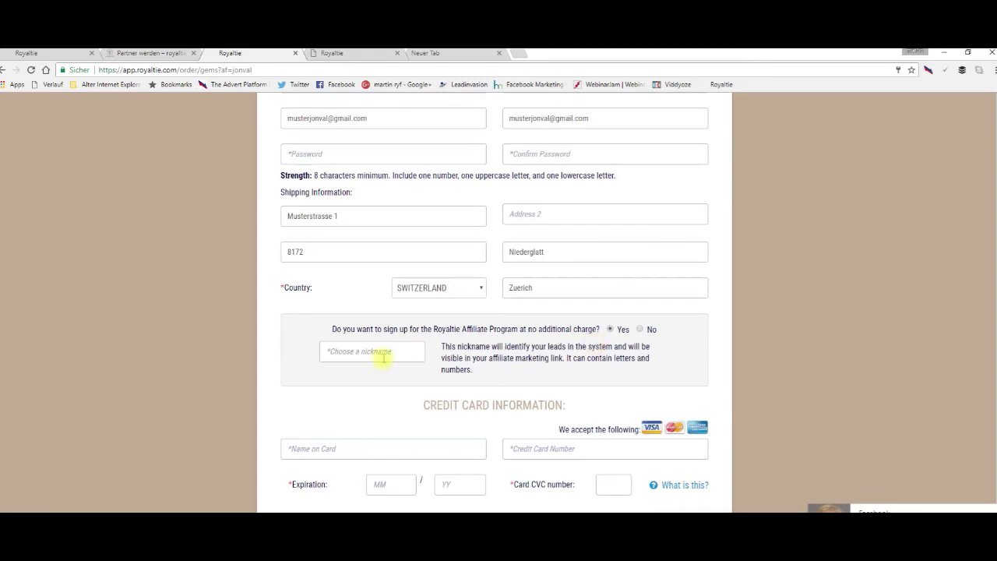
pyautogui.click(332, 352)
pyautogui.write('jonal')
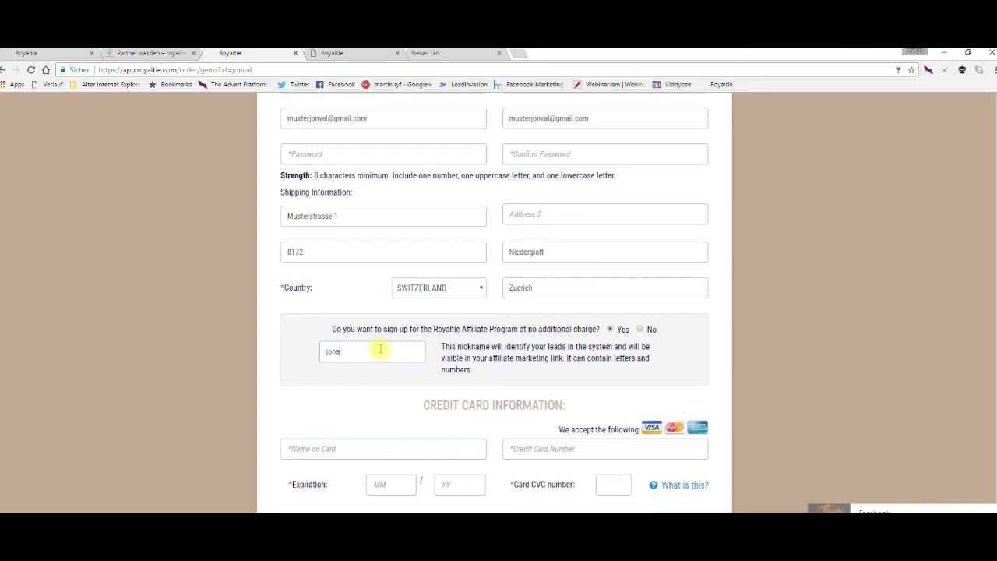
pyautogui.press('BackSpace')
pyautogui.press('BackSpace')
pyautogui.write('val')
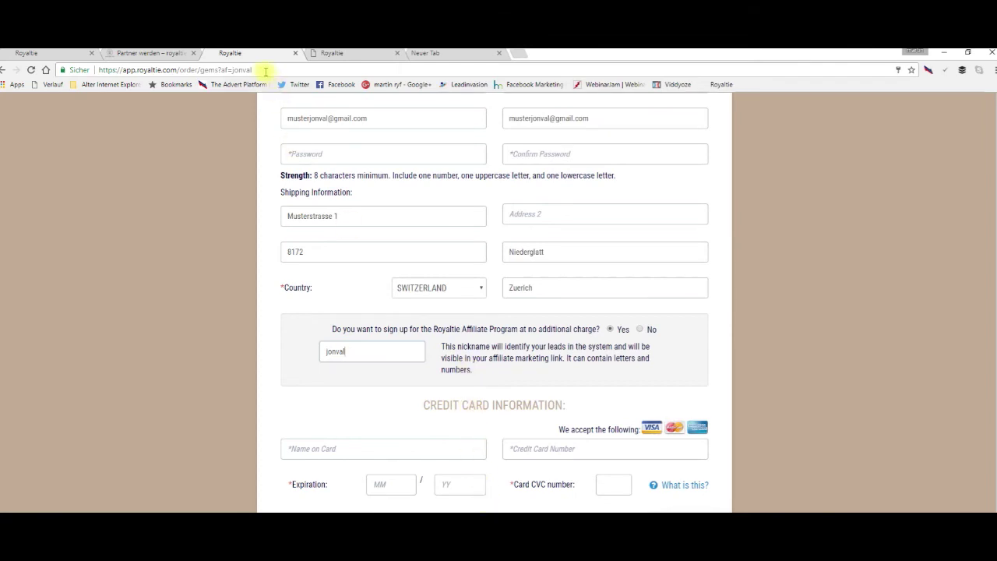
pyautogui.moveTo(252, 69); pyautogui.dragTo(101, 70)
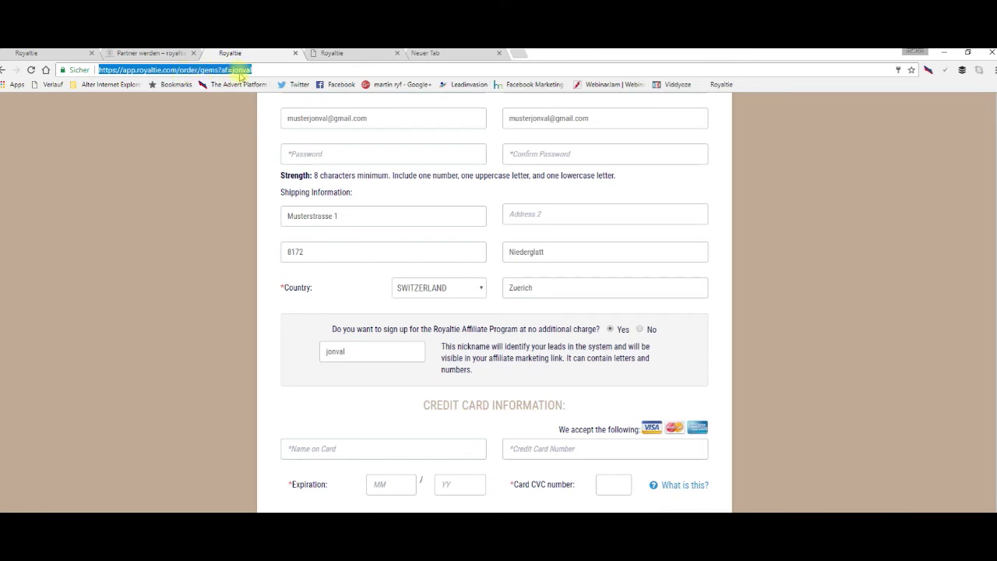
pyautogui.moveTo(351, 351); pyautogui.dragTo(331, 351)
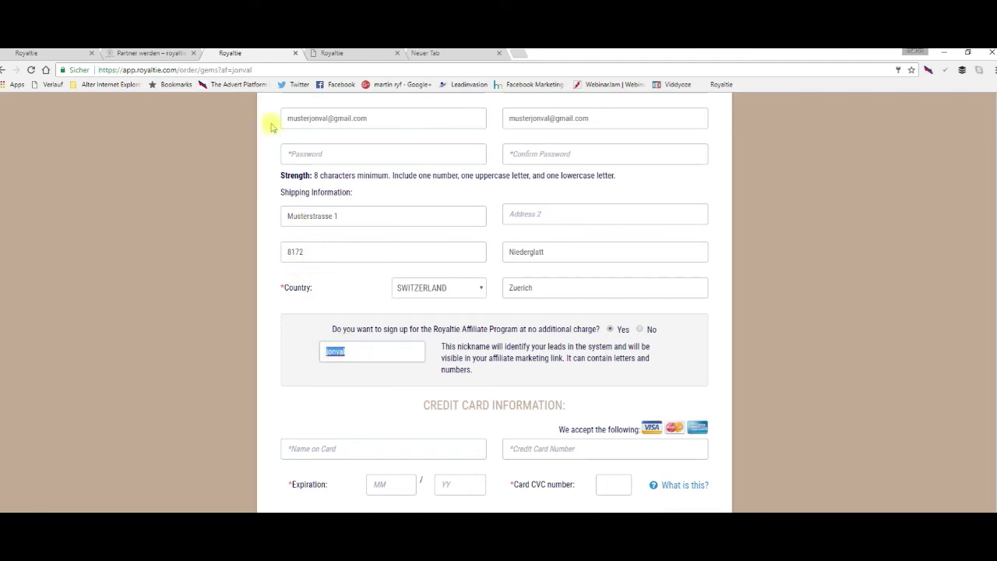
pyautogui.doubleClick(253, 70)
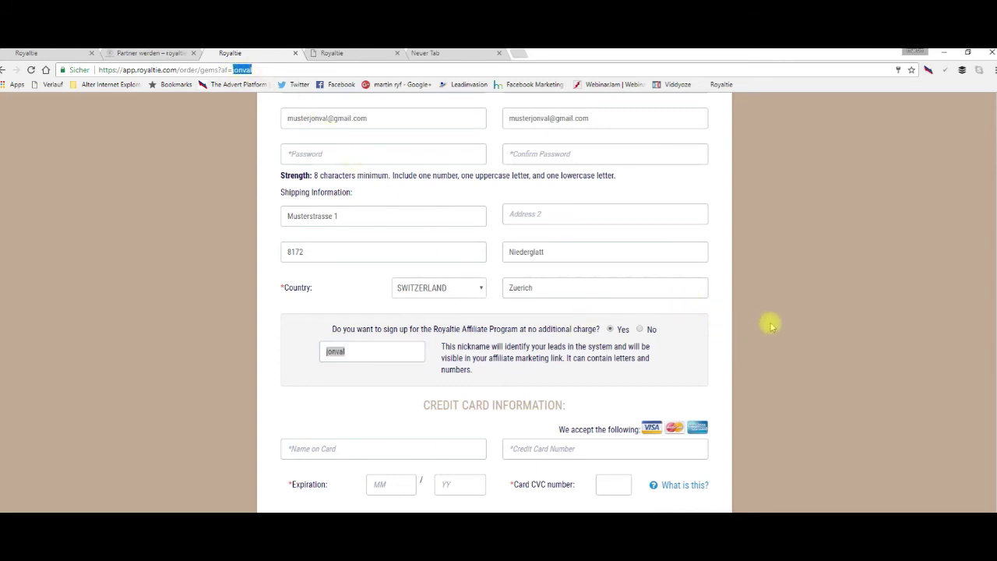
pyautogui.scroll(-3, 790, 318)
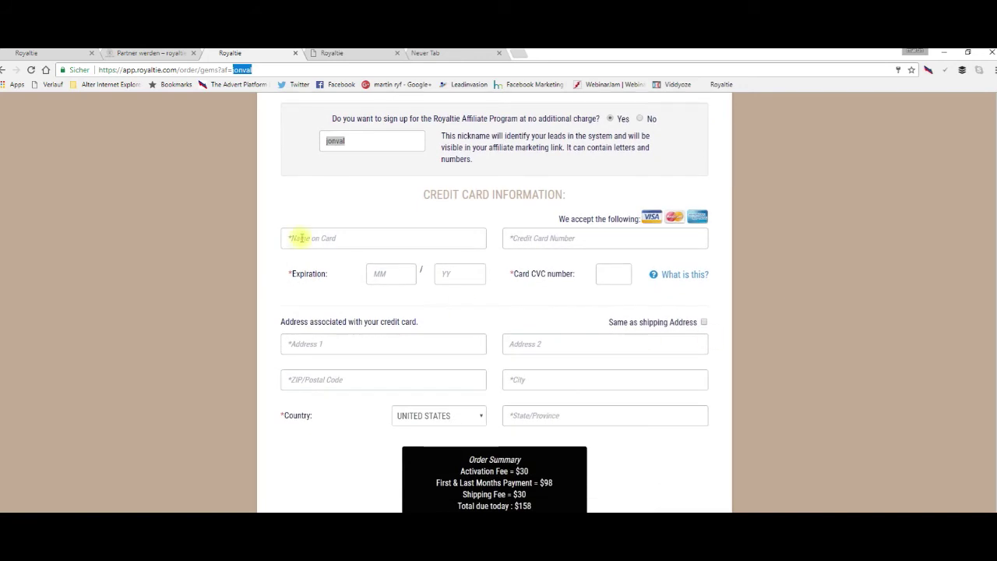
# Enter the cardholder's name and the card number in the credit card section.
pyautogui.click(301, 237)
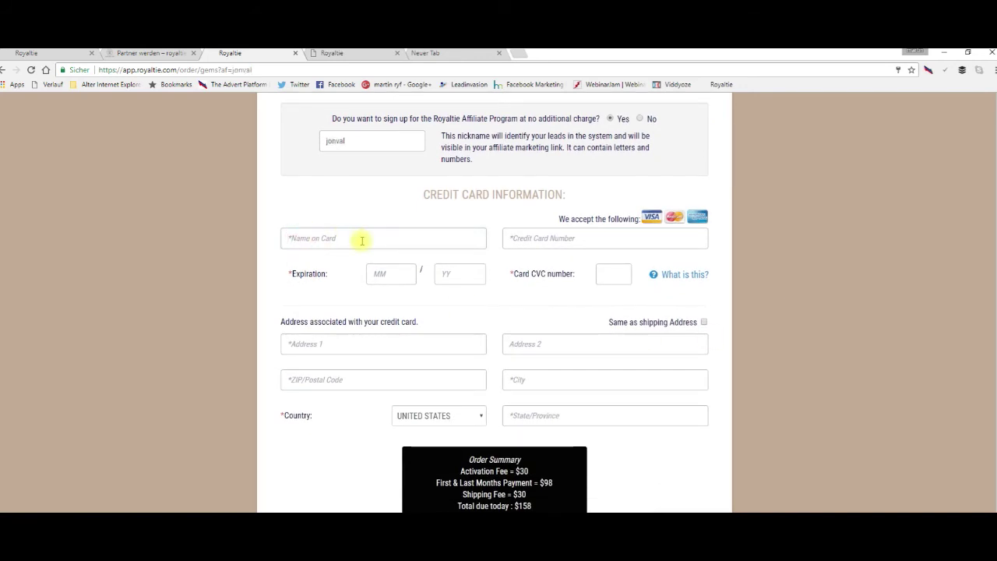
pyautogui.write('Hans Muster')
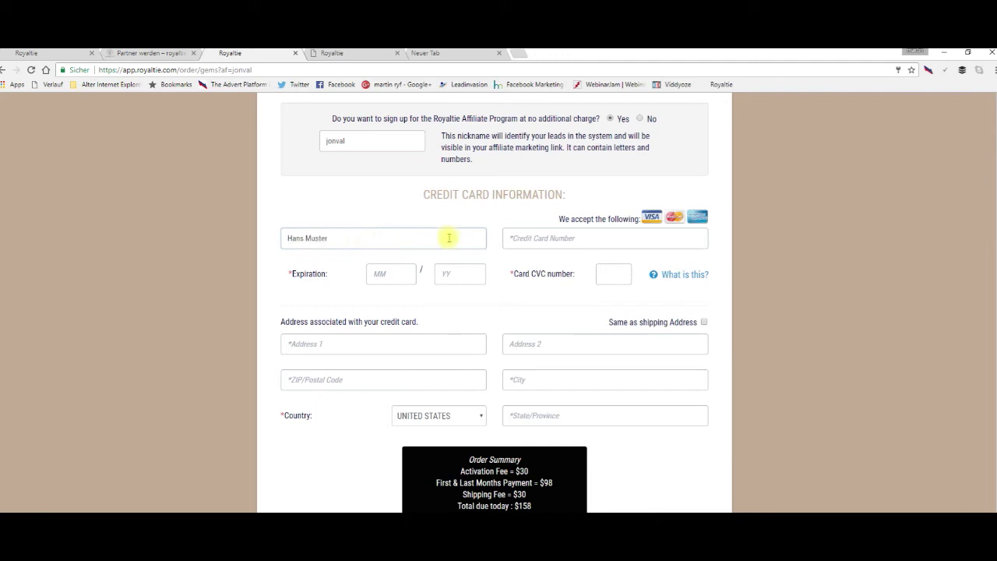
pyautogui.click(525, 239)
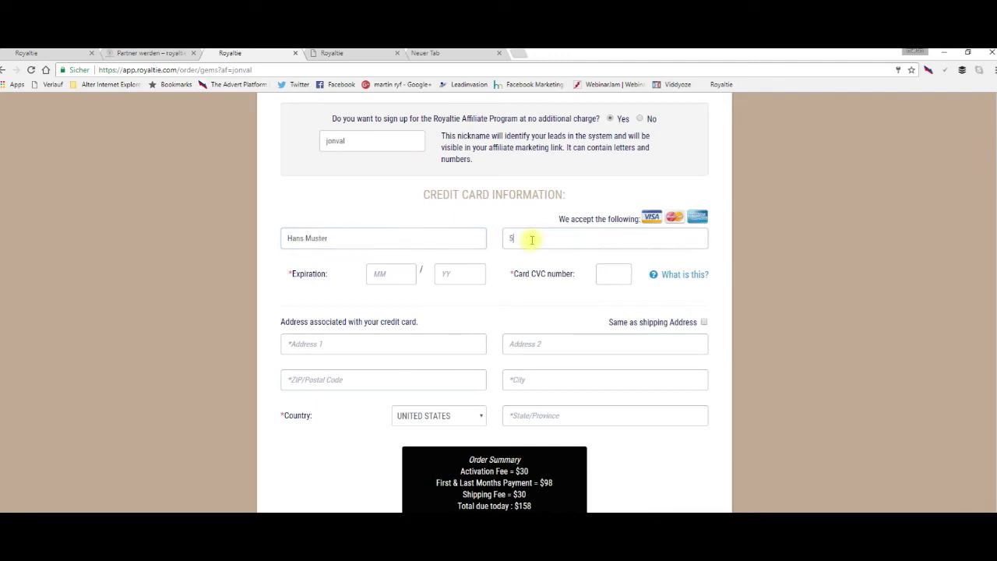
# Fill in the card's expiry month, expiry year and CVC security code.
pyautogui.click(390, 276)
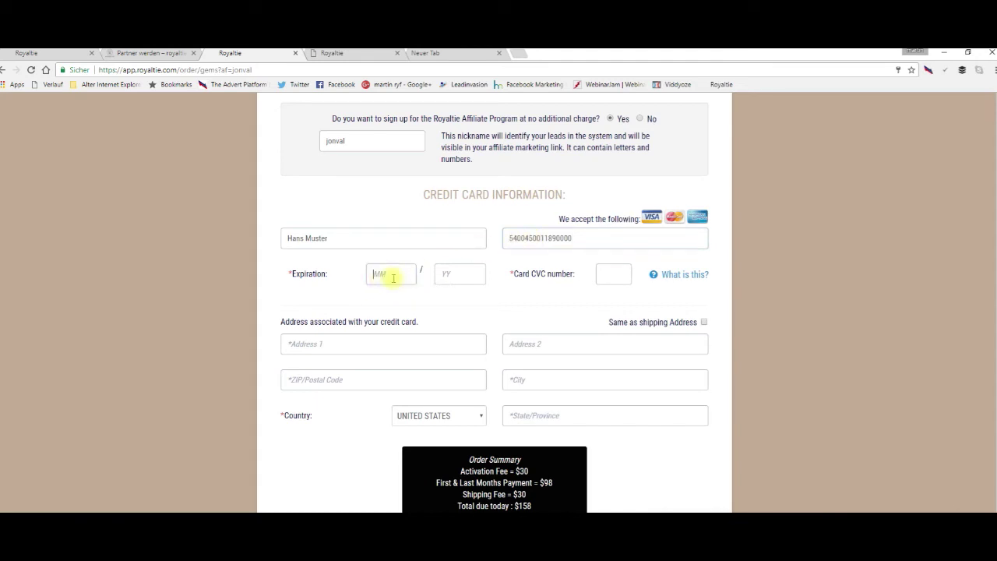
pyautogui.write('06')
pyautogui.click(452, 275)
pyautogui.write('18')
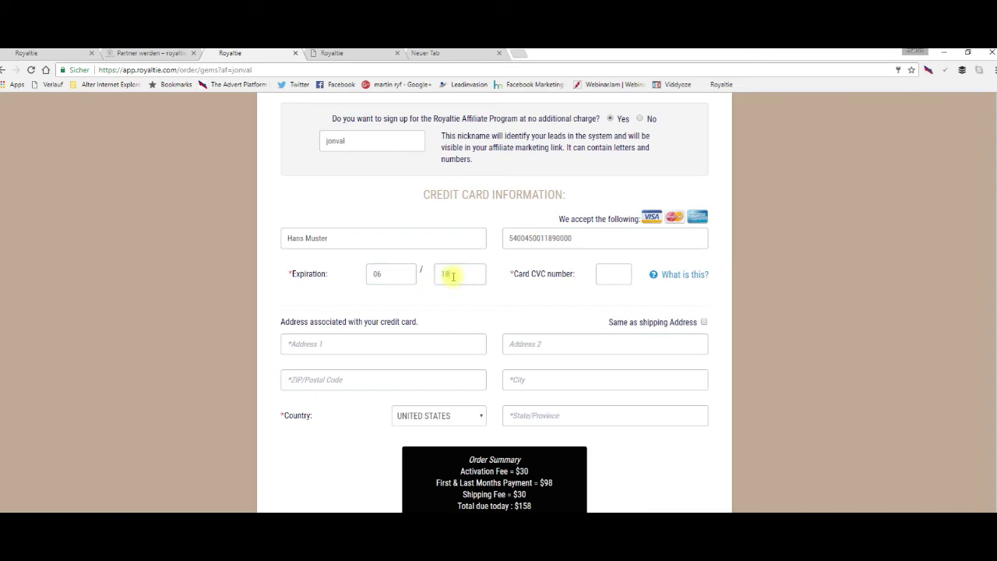
pyautogui.click(615, 274)
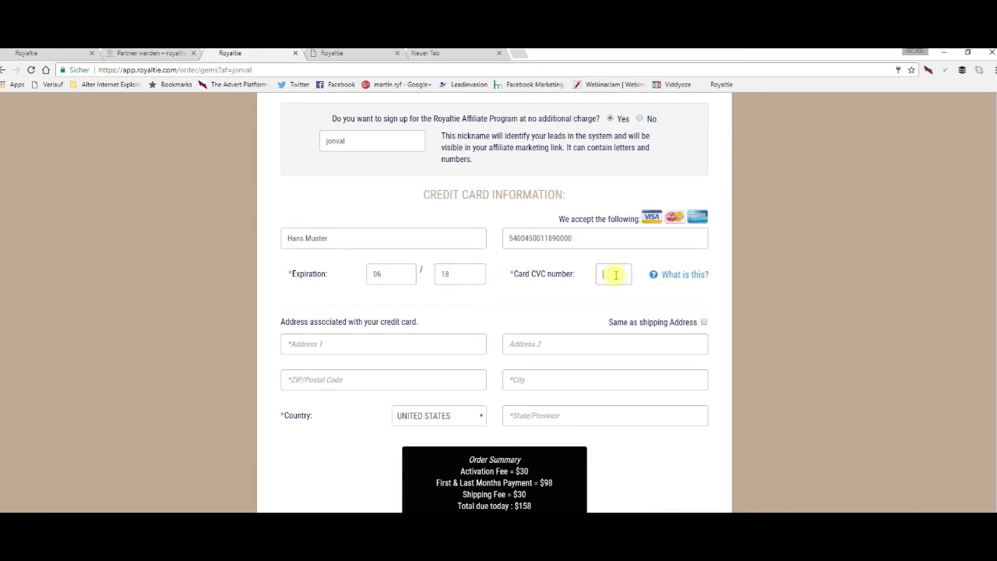
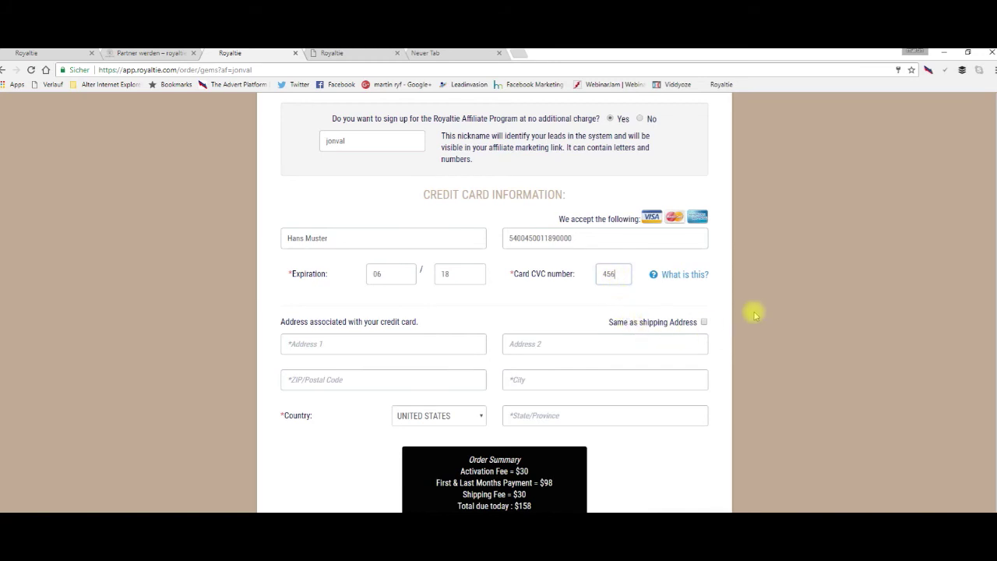
pyautogui.scroll(-1, 752, 311)
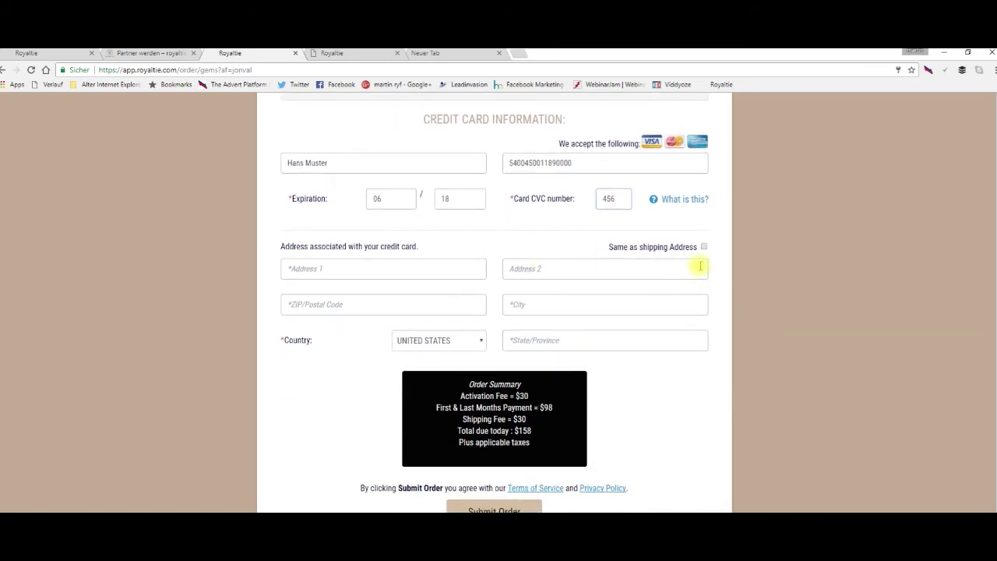
# Tick 'Same as shipping Address' so billing copies the shipping address, showing $158 due today.
pyautogui.click(704, 247)
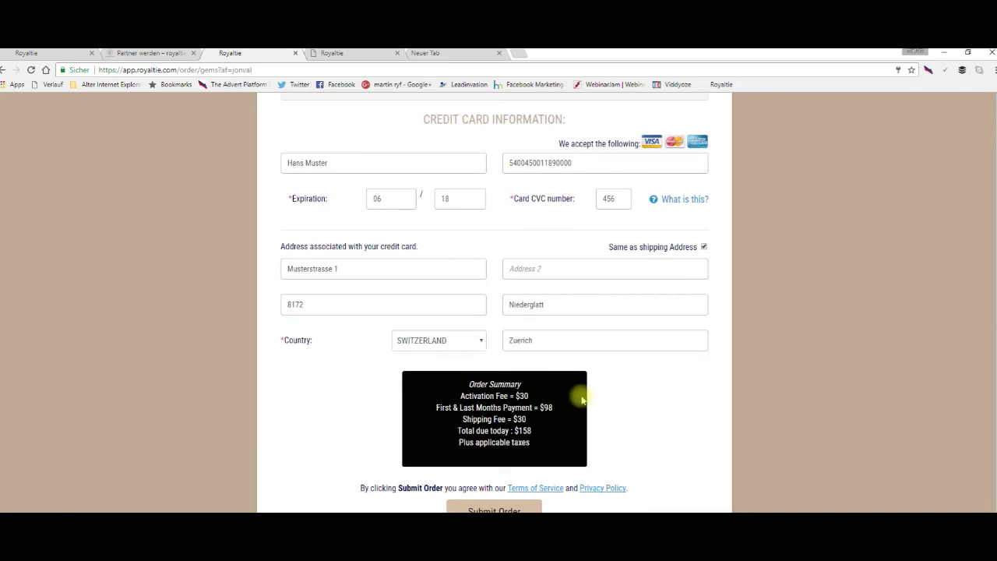
pyautogui.scroll(6, 604, 401)
pyautogui.scroll(2, 604, 403)
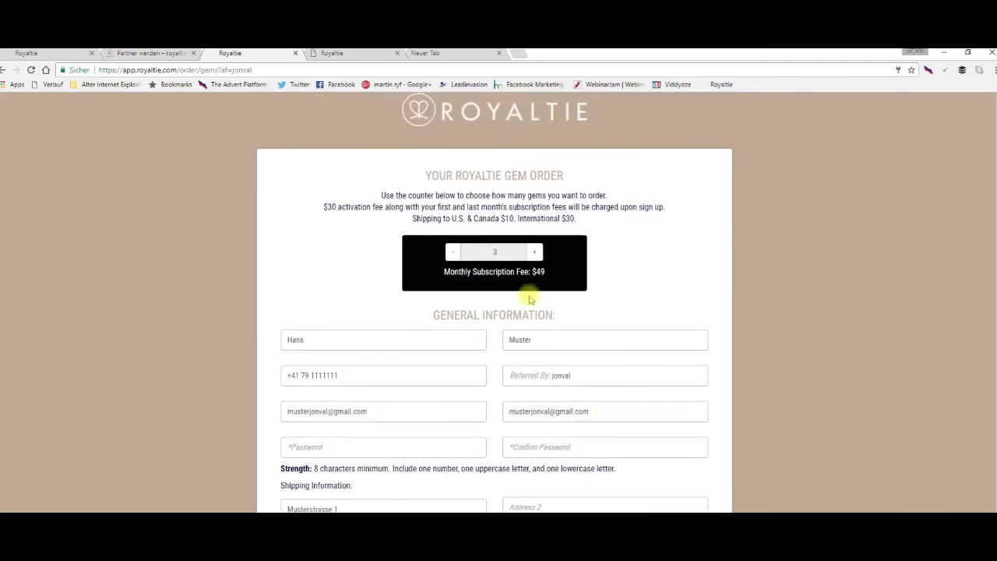
# Reduce the gem count from 3 to 1 and check the $110 total due today.
pyautogui.click(454, 256)
pyautogui.click(454, 257)
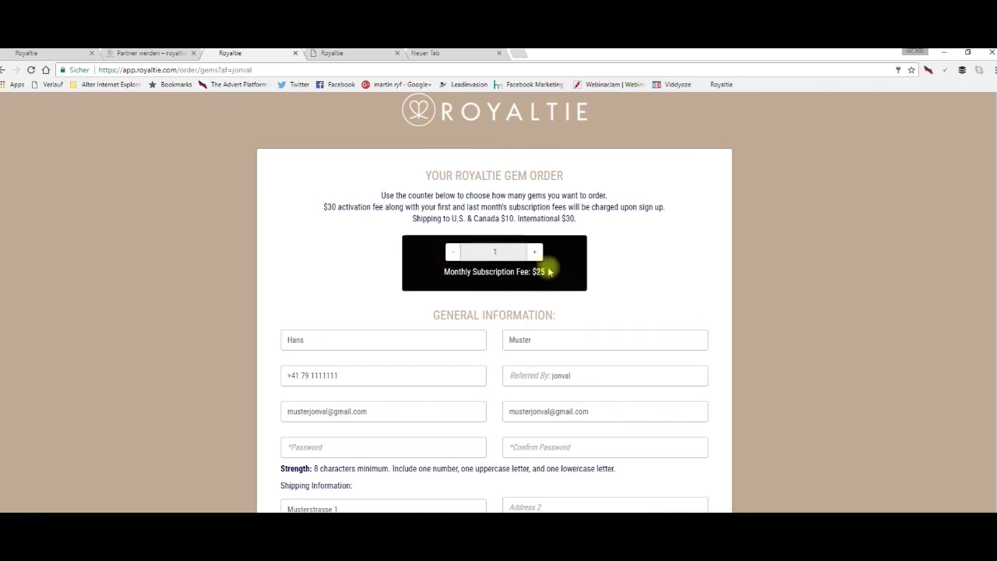
pyautogui.scroll(-8, 652, 270)
pyautogui.scroll(-1, 654, 268)
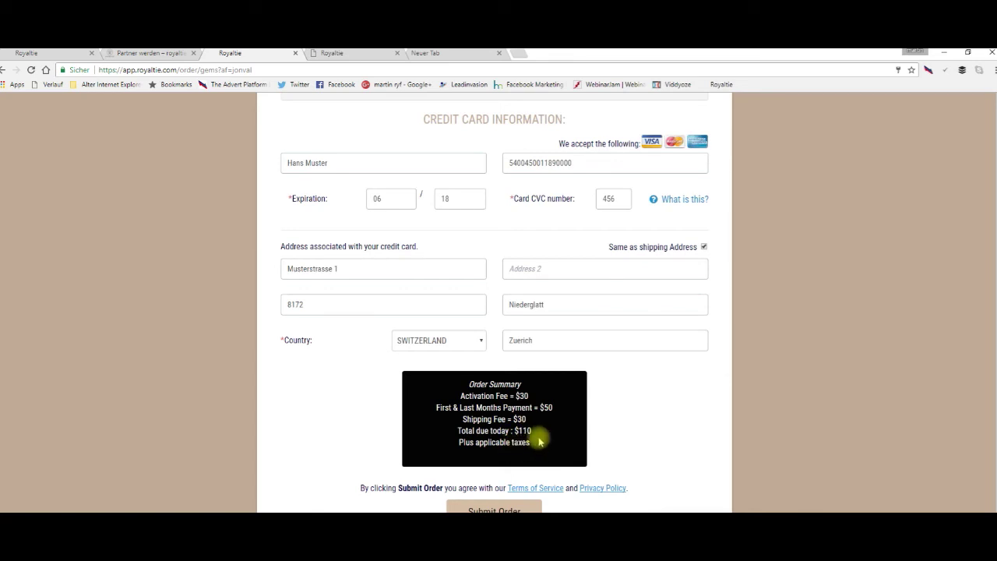
pyautogui.scroll(10, 539, 441)
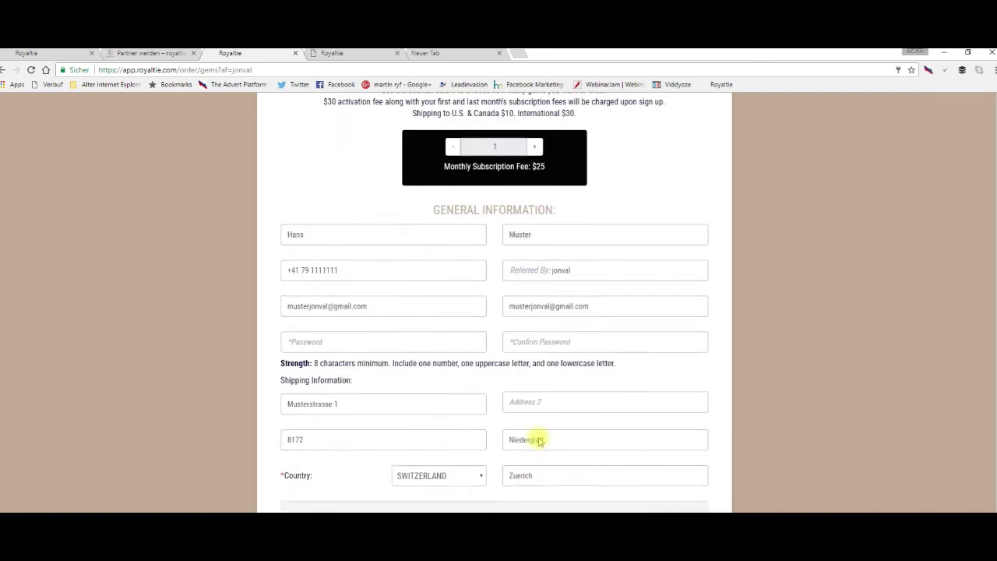
# Raise the gem count back to 3, review the $158 total, and view the homepage tab.
pyautogui.click(534, 278)
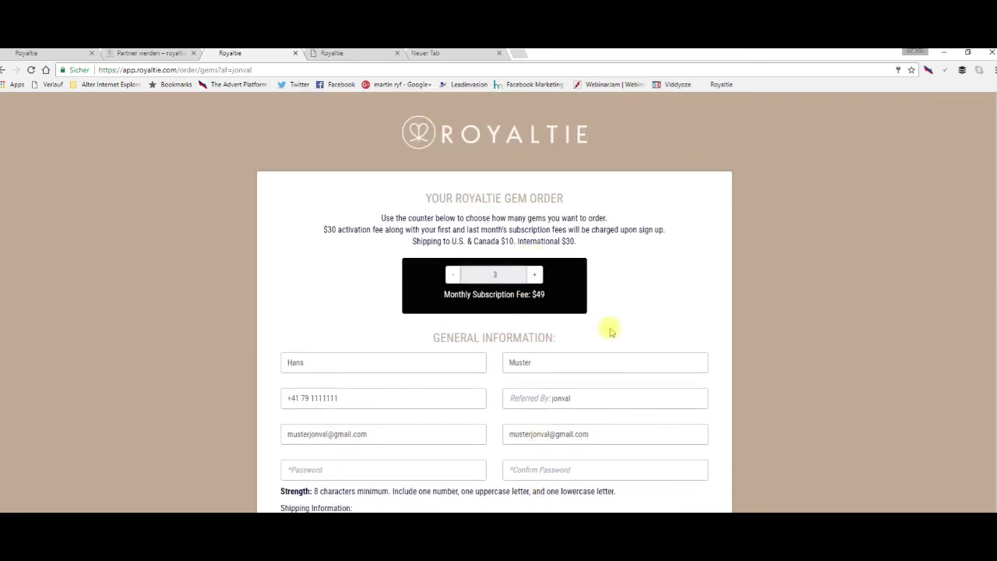
pyautogui.scroll(-9, 611, 343)
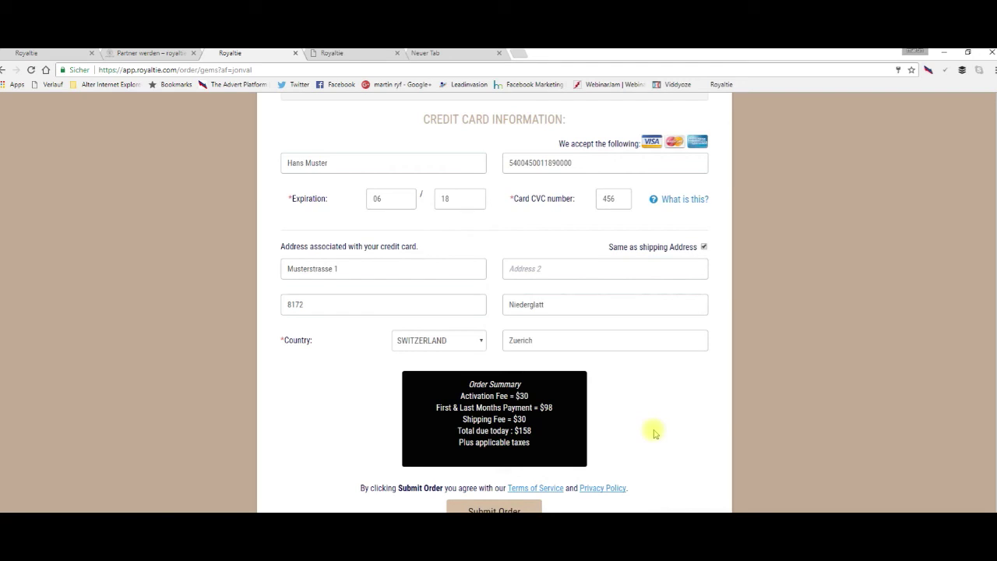
pyautogui.scroll(8, 654, 433)
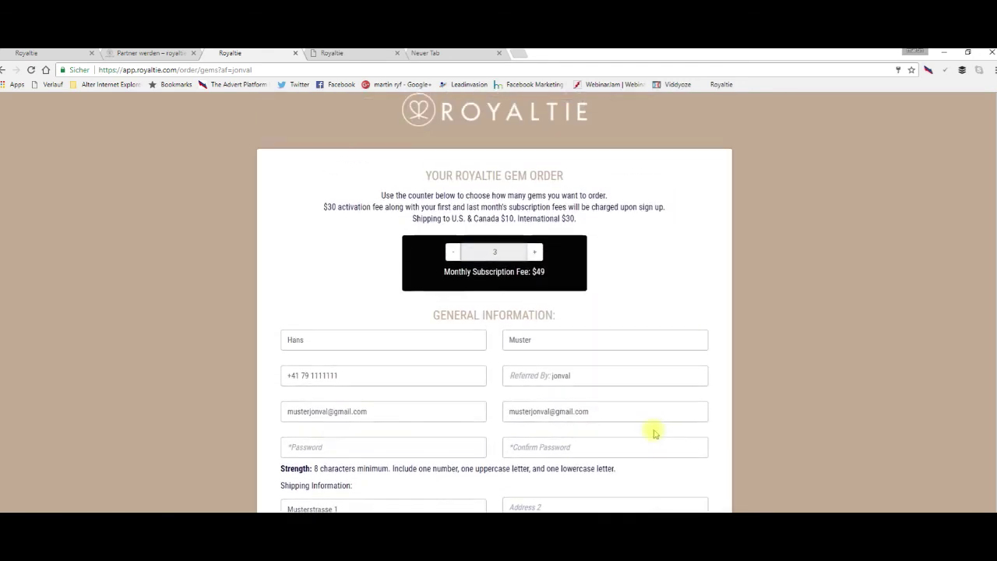
pyautogui.scroll(1, 654, 433)
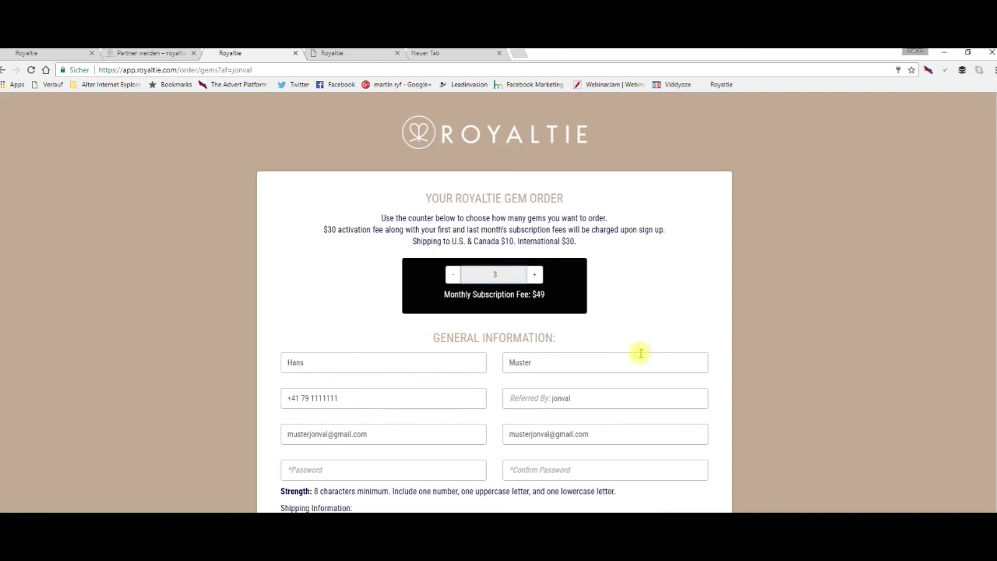
pyautogui.click(372, 55)
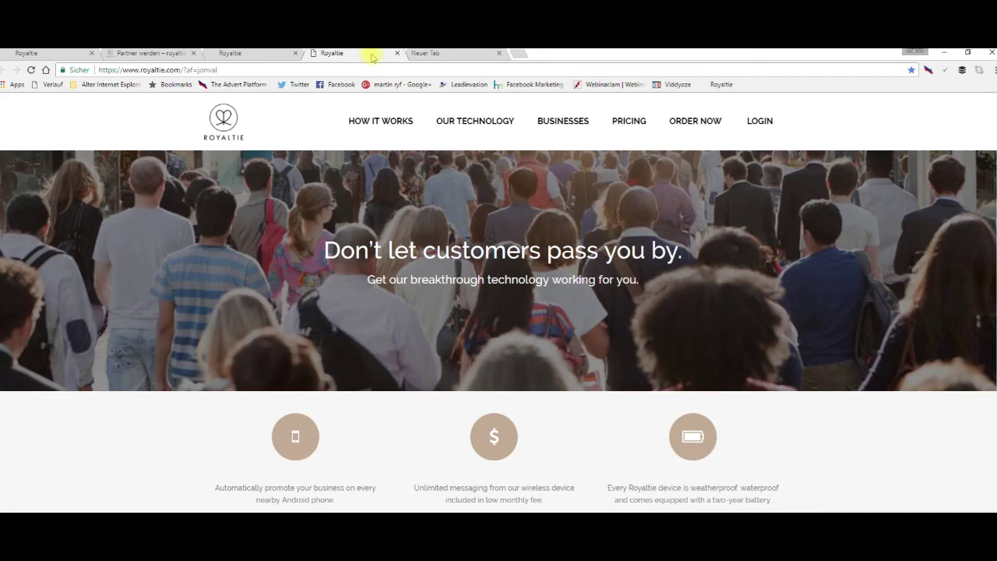
# In the new tab, open the Royaltie bookmark to My Gems and begin editing gem 4fe4.
pyautogui.click(455, 53)
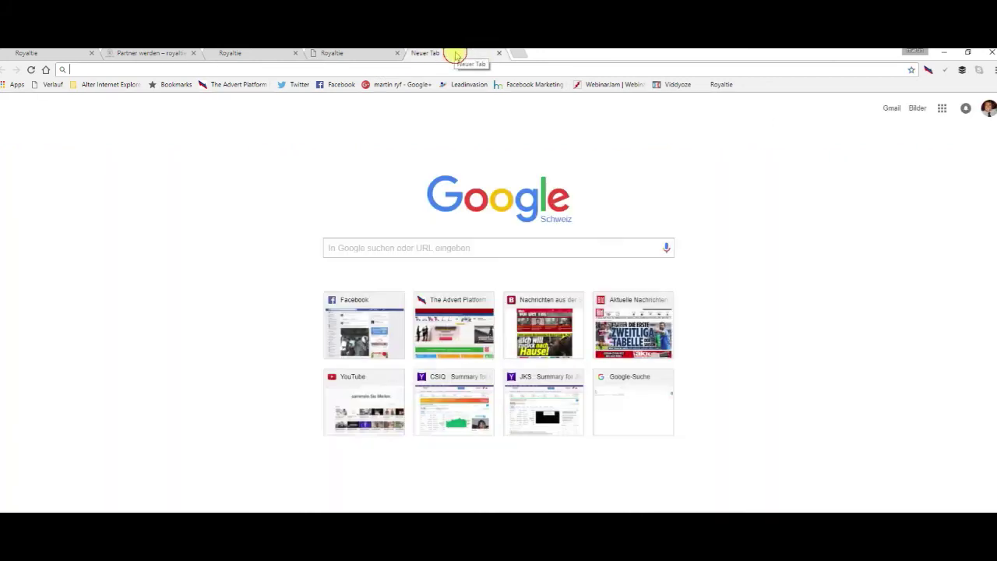
pyautogui.click(724, 84)
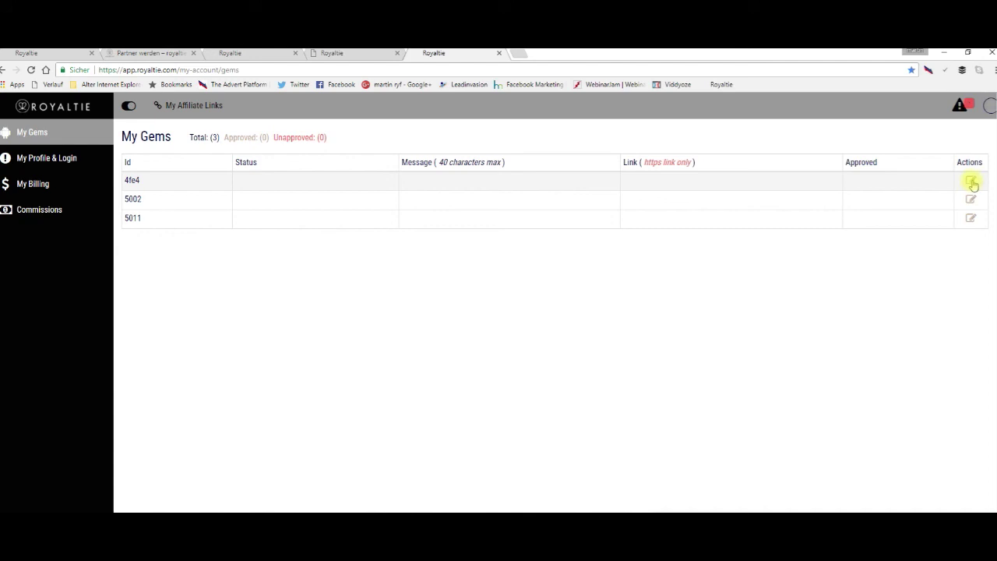
pyautogui.click(971, 182)
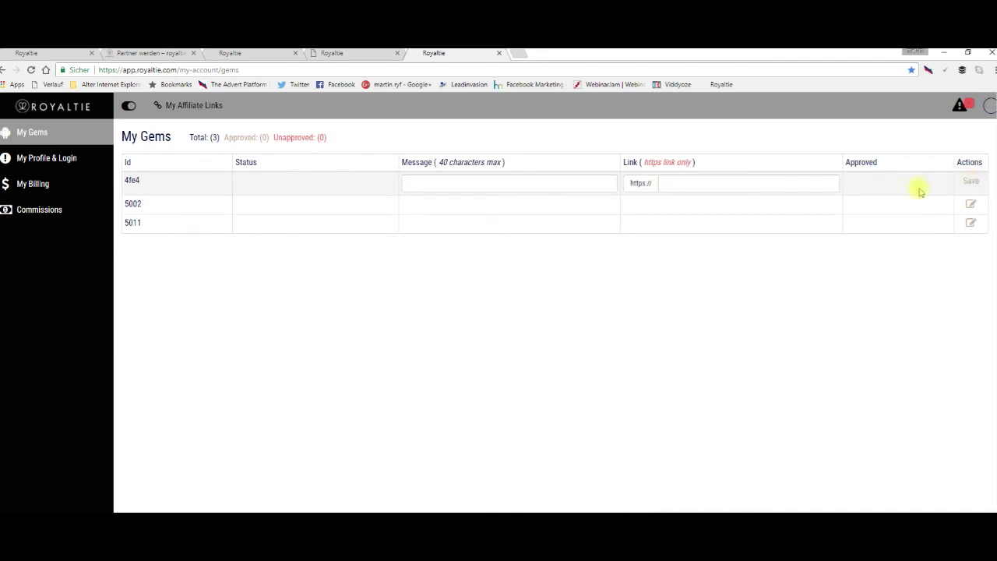
# Type 'jsdfjls' as gem 4fe4's message, select its Link field, then open My Landing Pages & Materials.
pyautogui.click(427, 184)
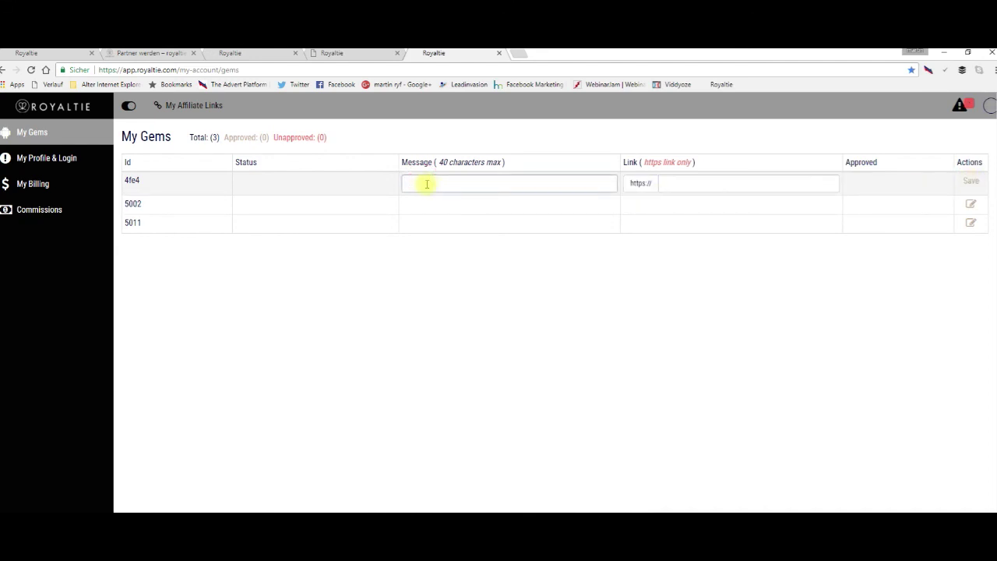
pyautogui.write('jsdfjlsl')
pyautogui.click(674, 183)
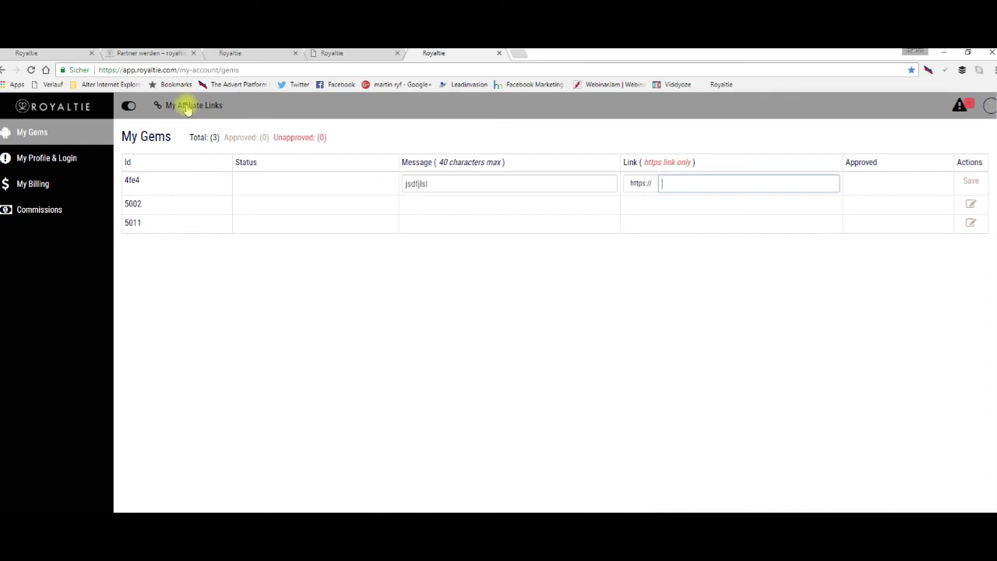
pyautogui.click(190, 107)
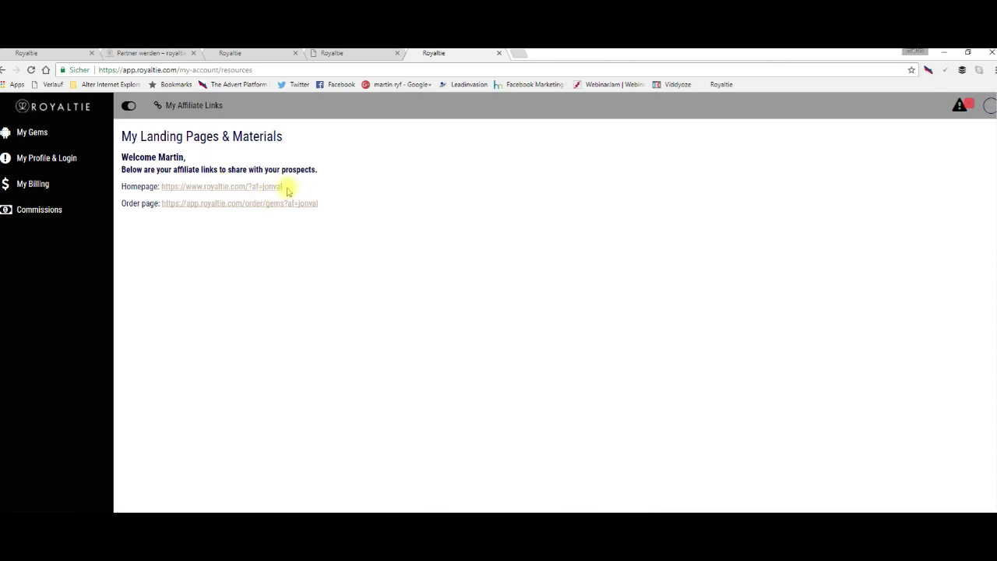
pyautogui.moveTo(288, 187); pyautogui.dragTo(164, 190)
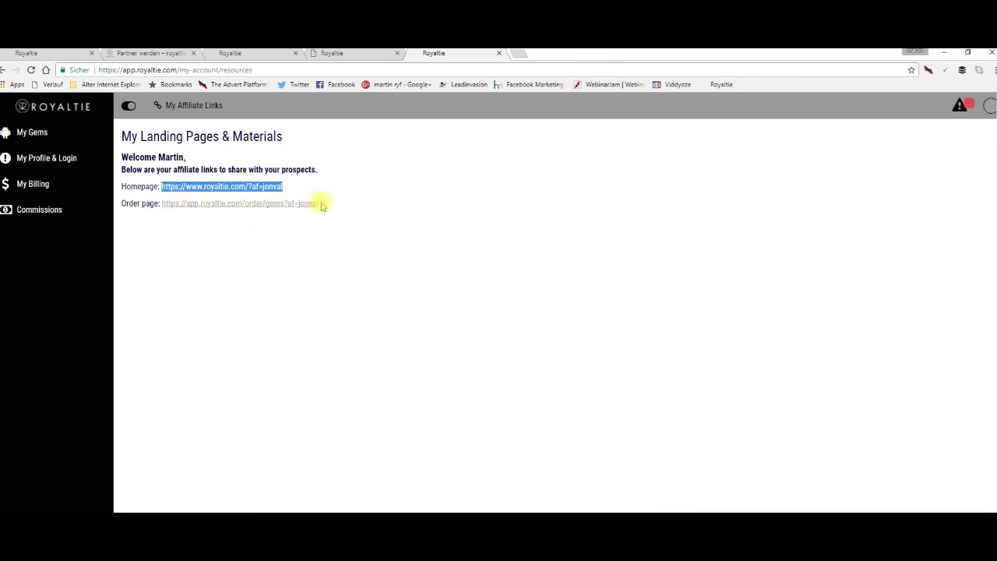
pyautogui.moveTo(322, 204); pyautogui.dragTo(165, 207)
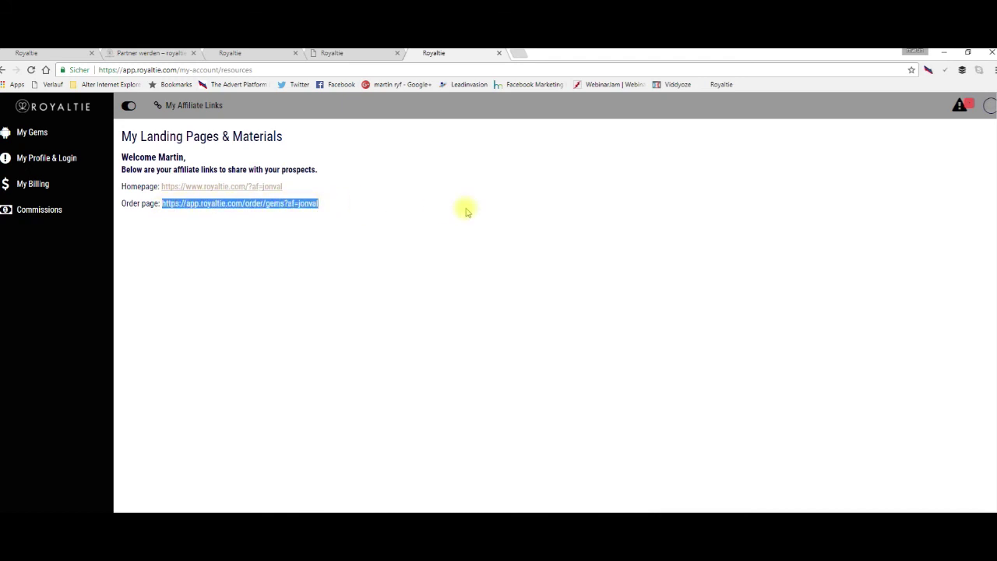
pyautogui.click(425, 211)
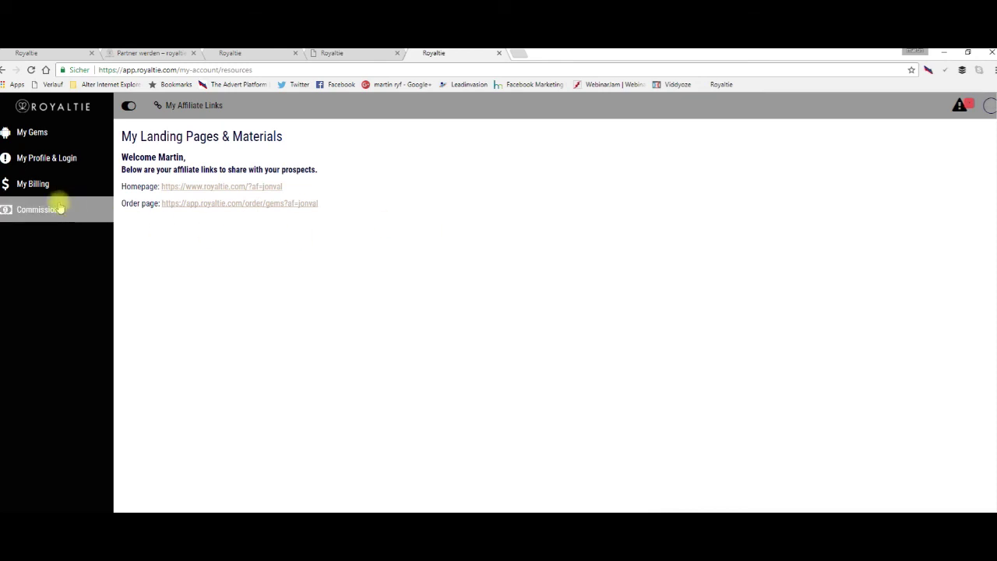
pyautogui.click(31, 132)
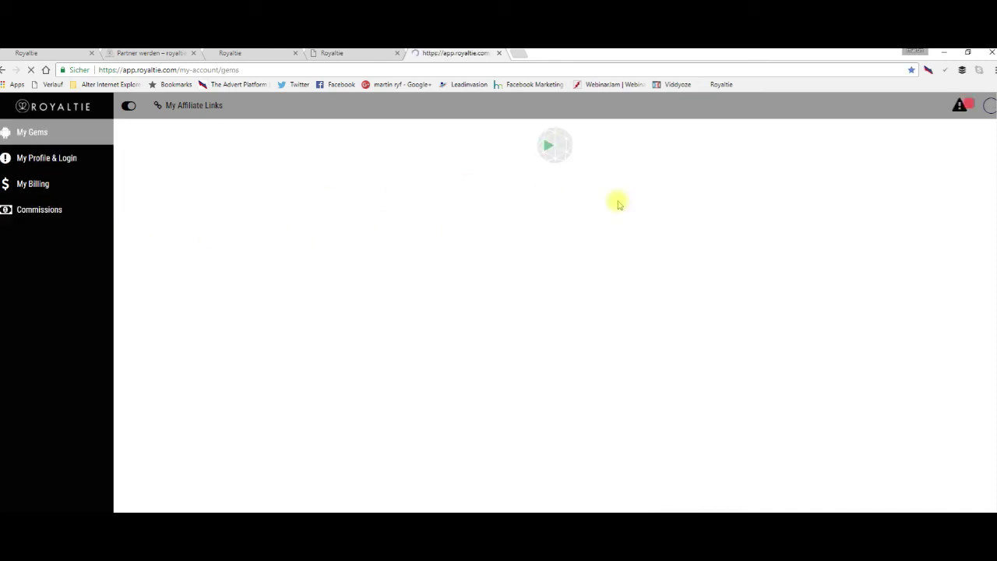